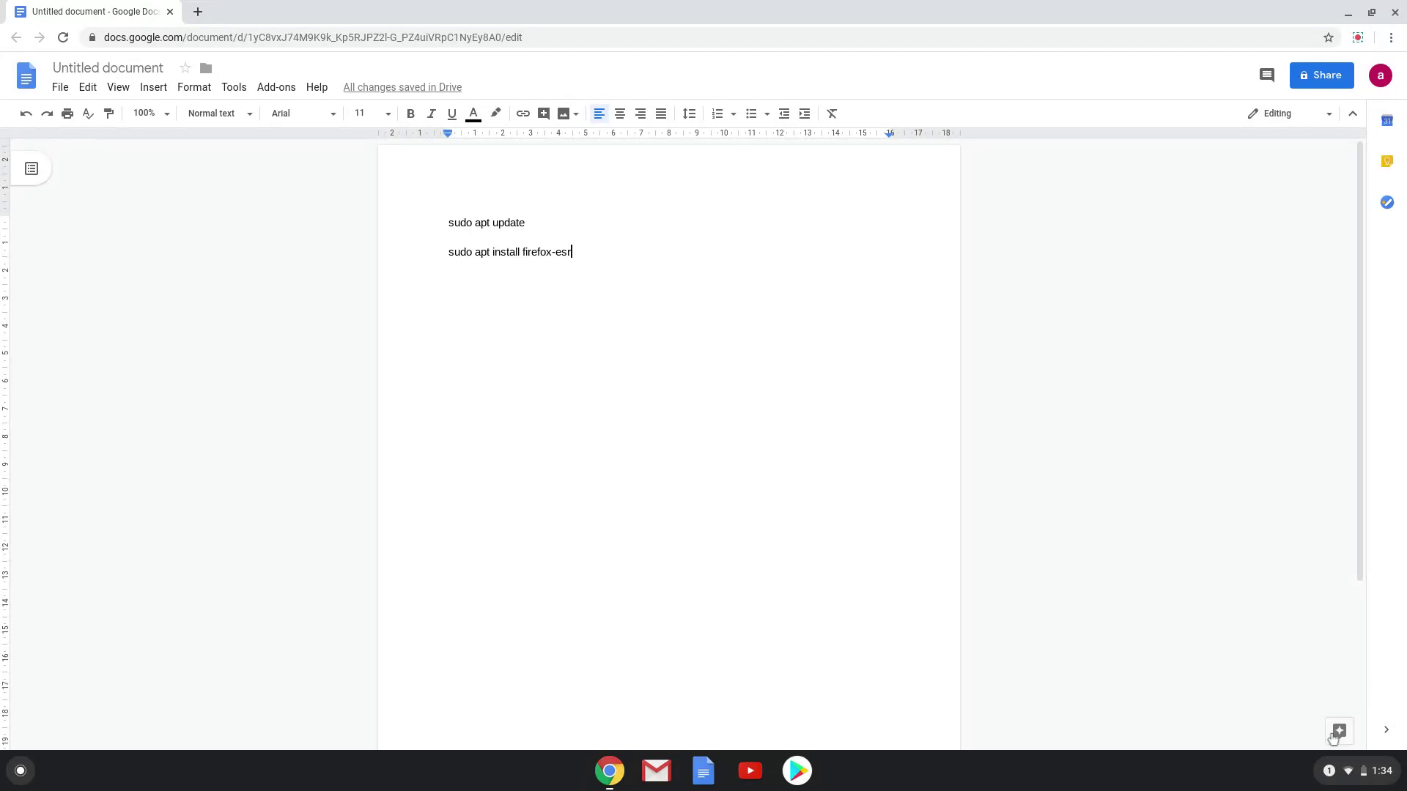
Open Quick Settings from the shelf clock, keeping the Docs page with both apt commands visible.
left_click(1360, 773)
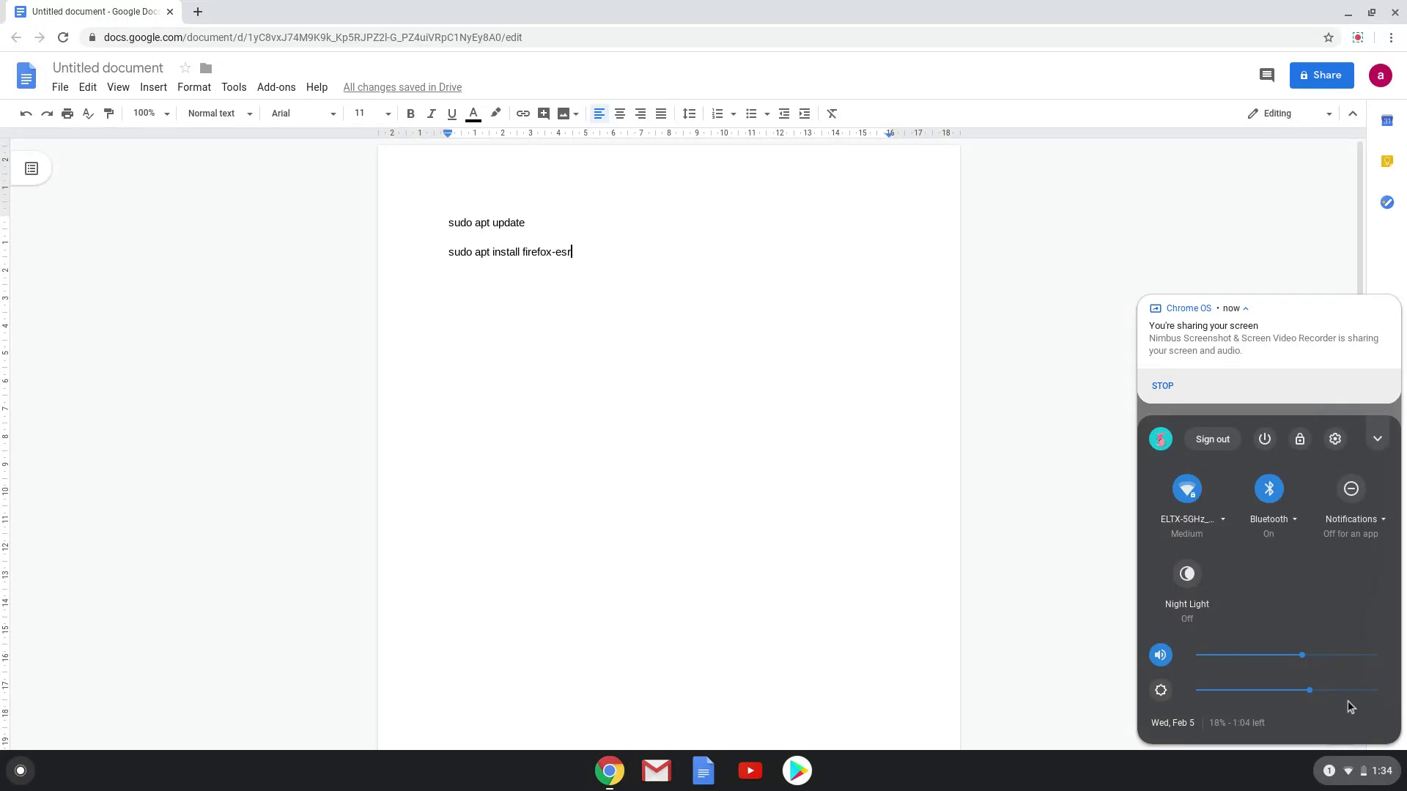
Turn on Linux (Beta) in Settings and install it on the Chromebook.
left_click(1336, 440)
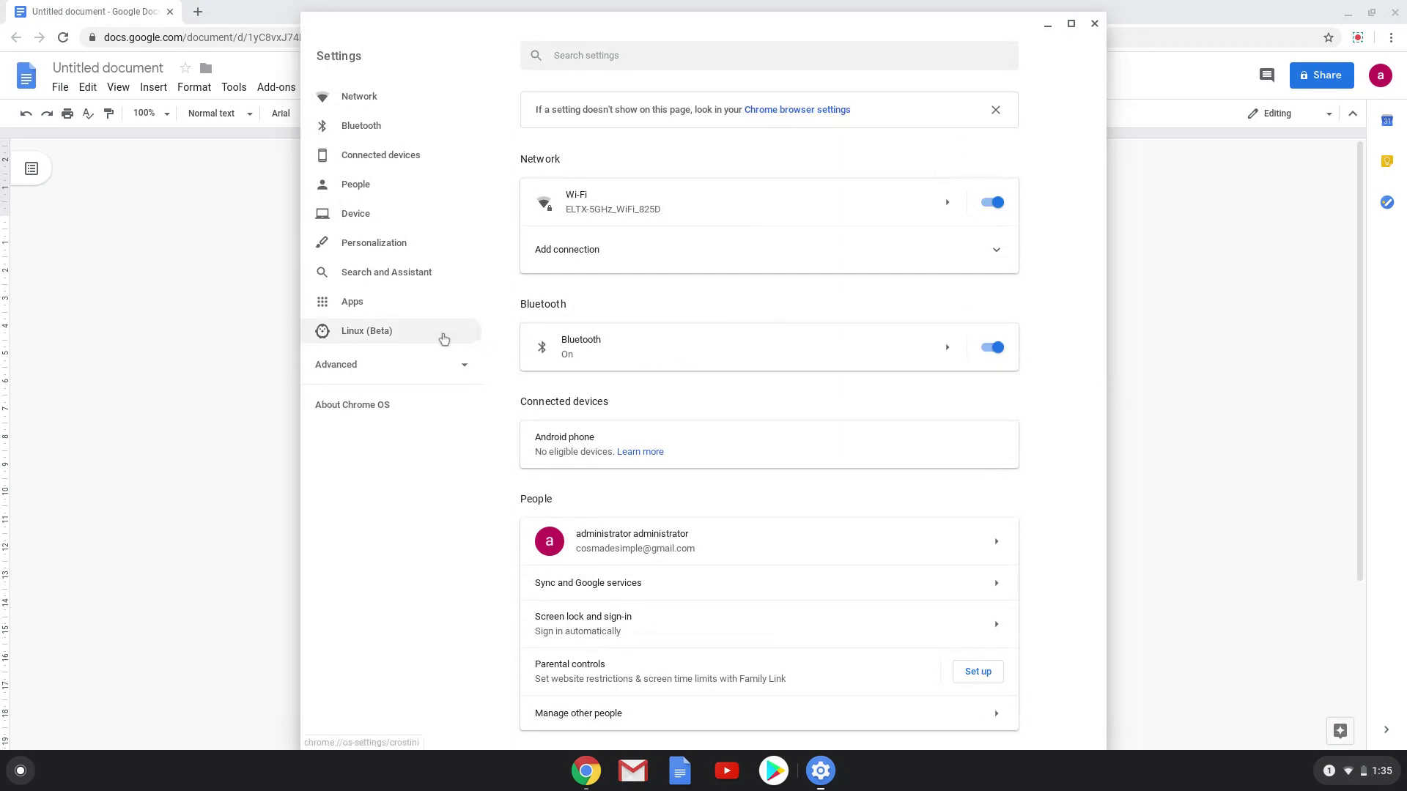
left_click(444, 339)
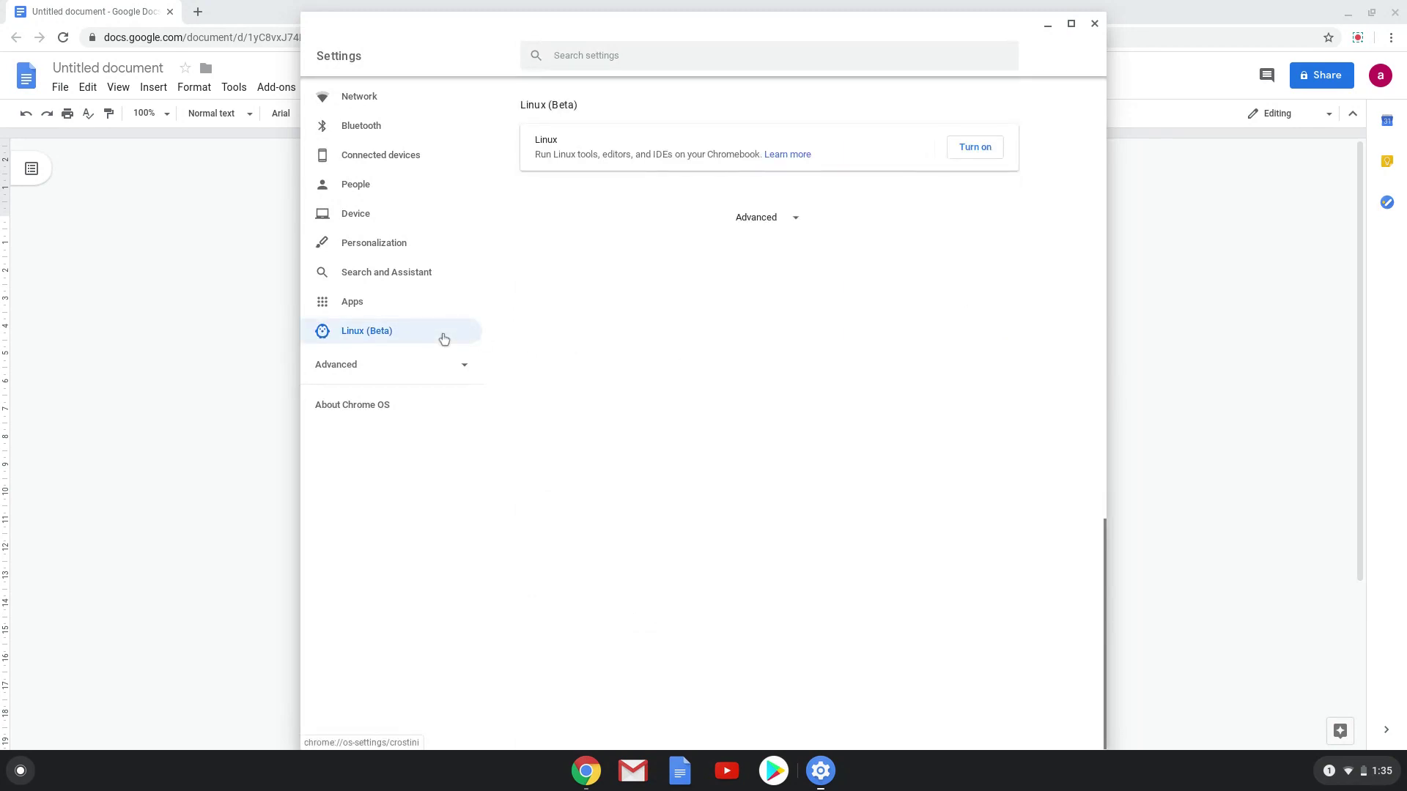
left_click(974, 148)
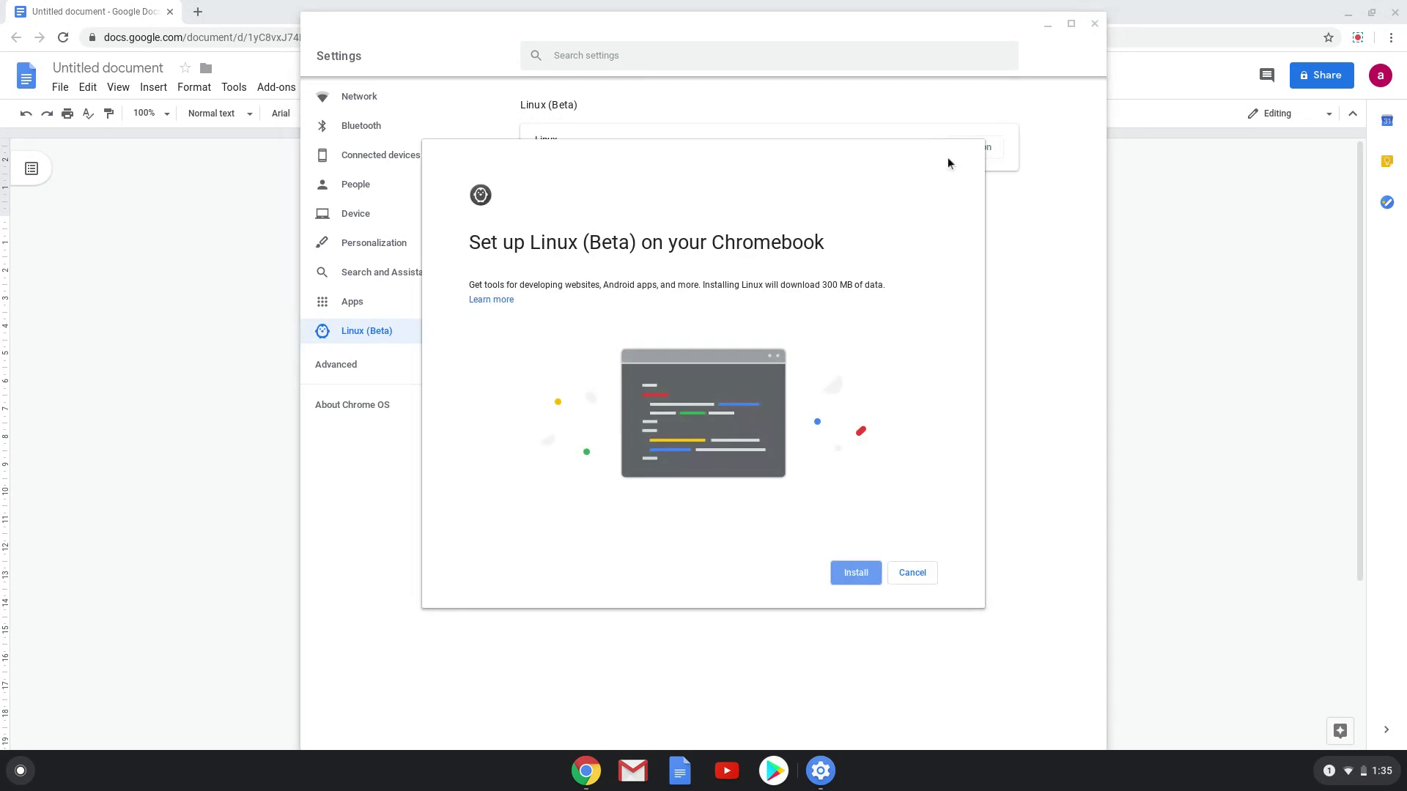
left_click(854, 567)
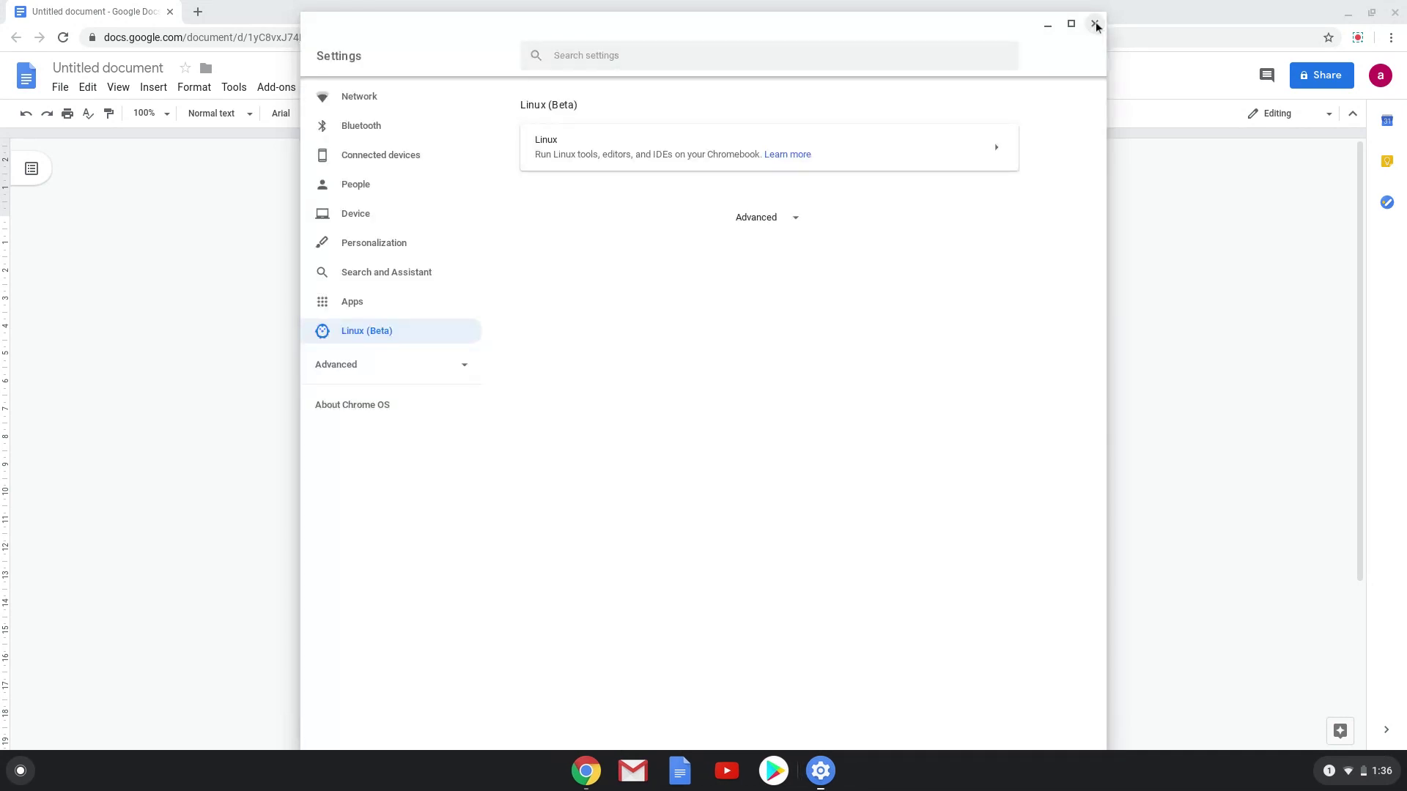
Back in Docs, copy the 'sudo apt update' line and open the app launcher.
left_click(1096, 23)
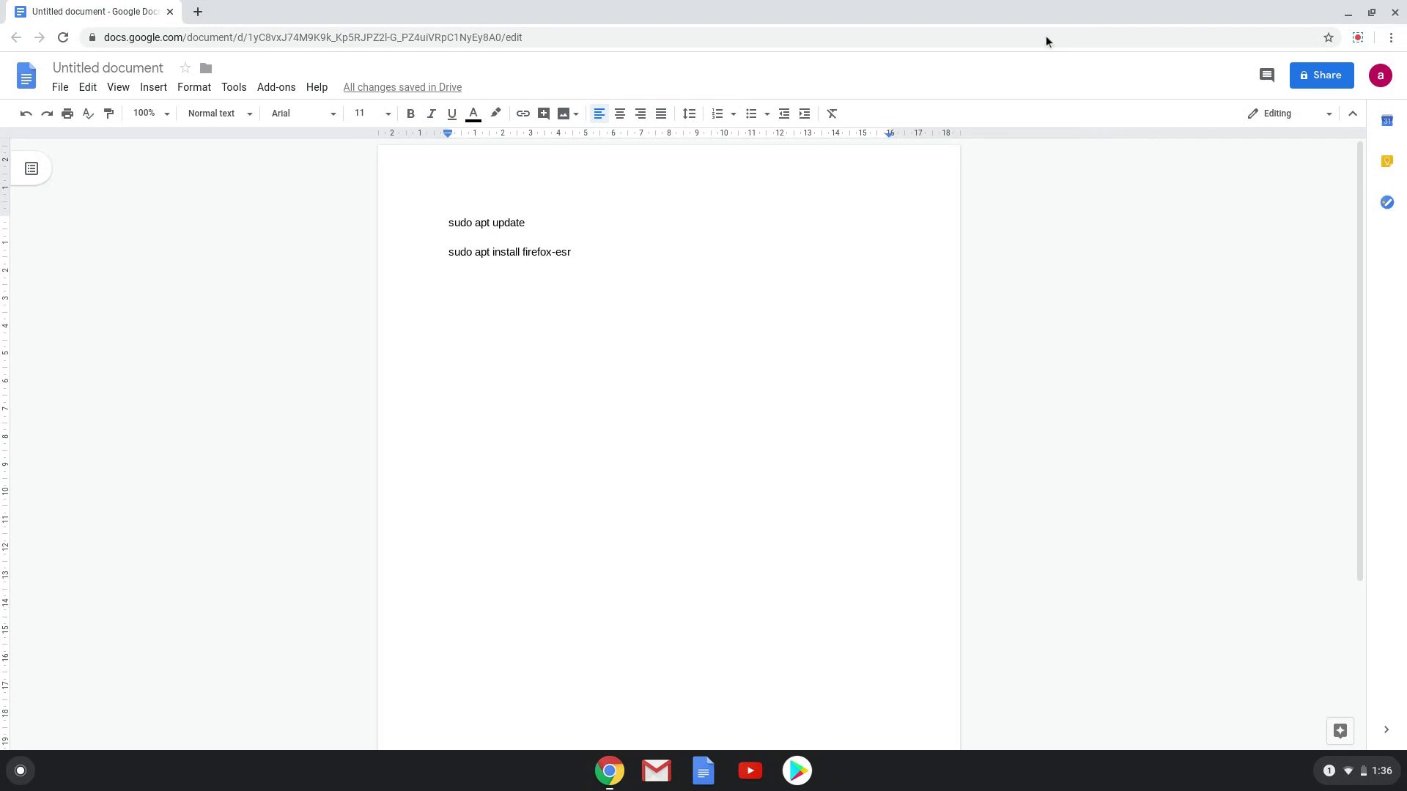
double_click(496, 221)
left_click(496, 220)
right_click(495, 220)
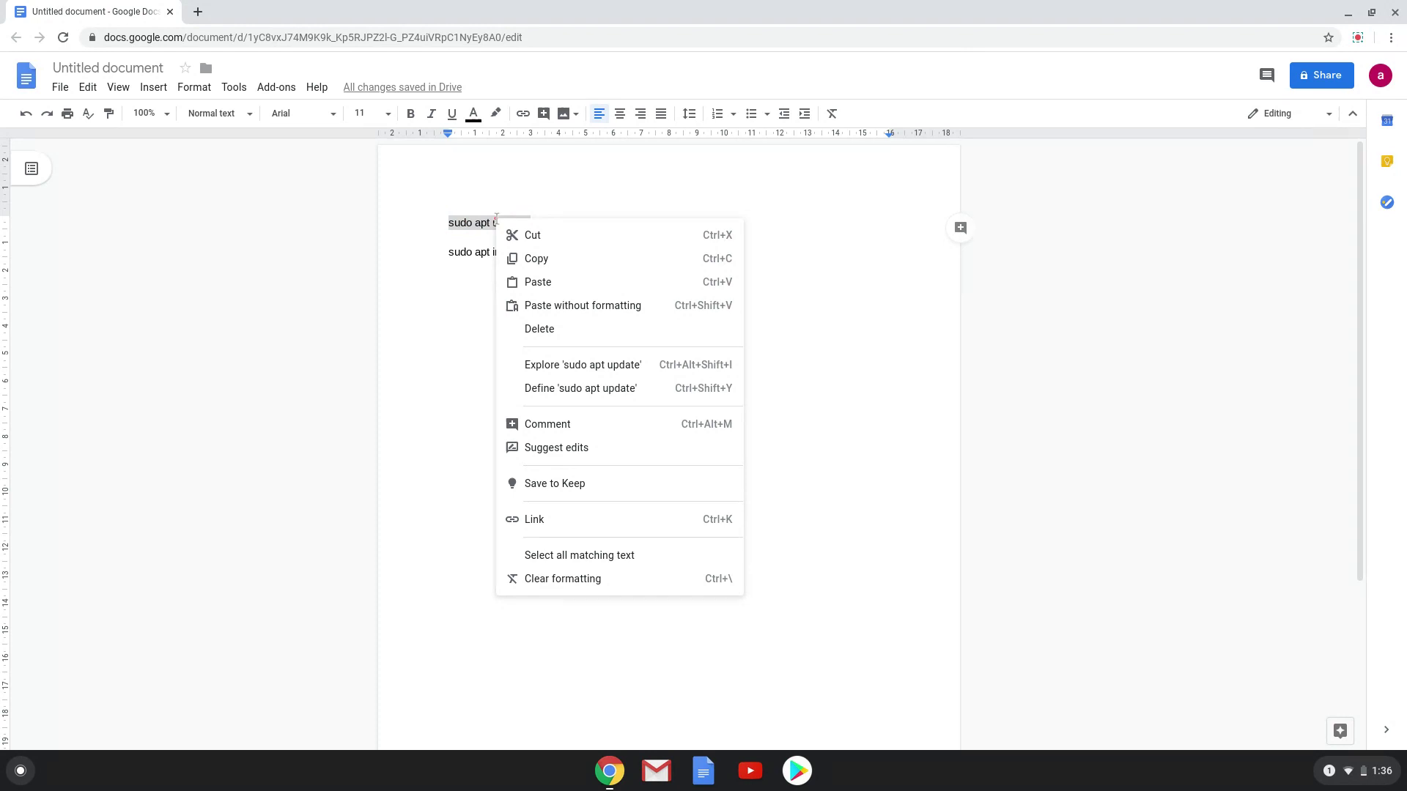
left_click(535, 260)
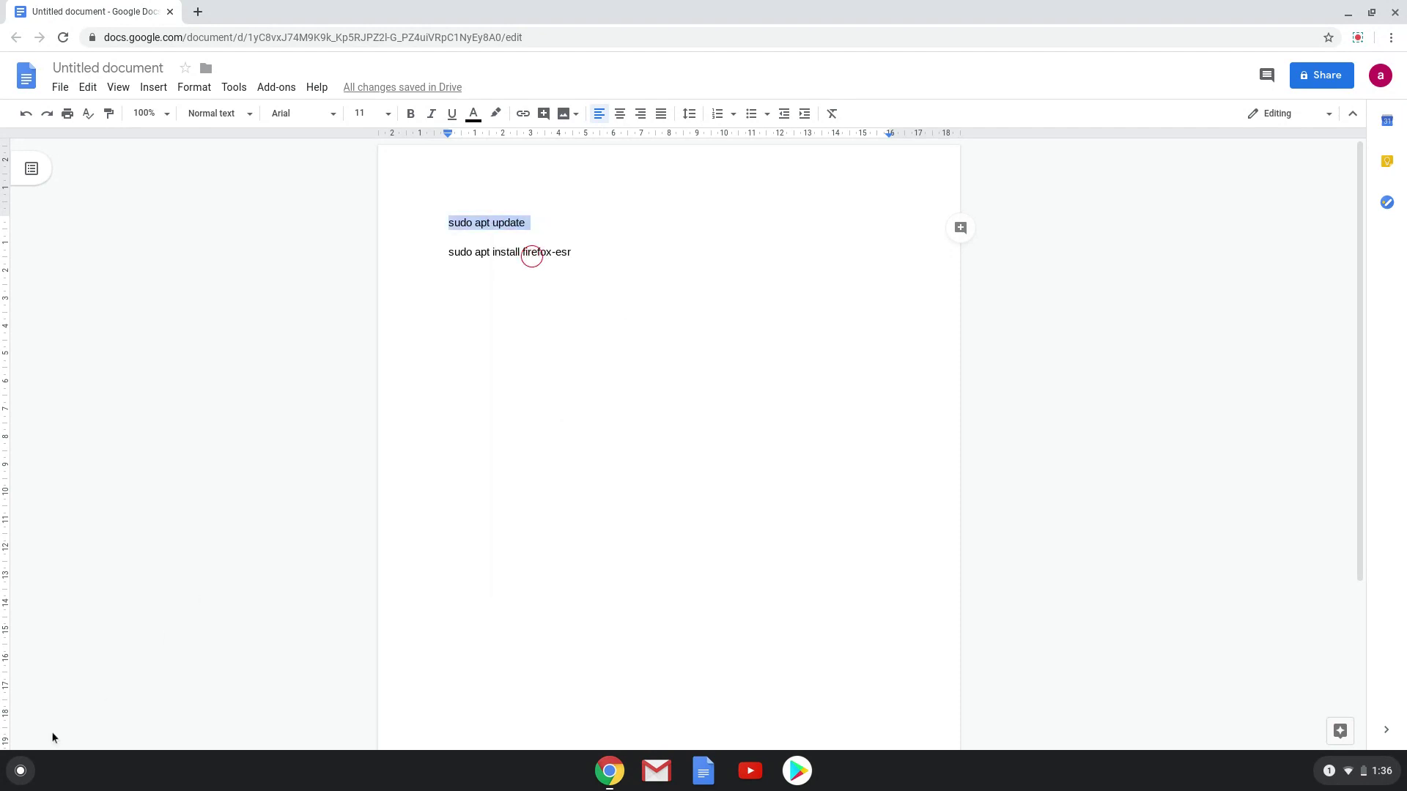
left_click(21, 774)
type("terminal")
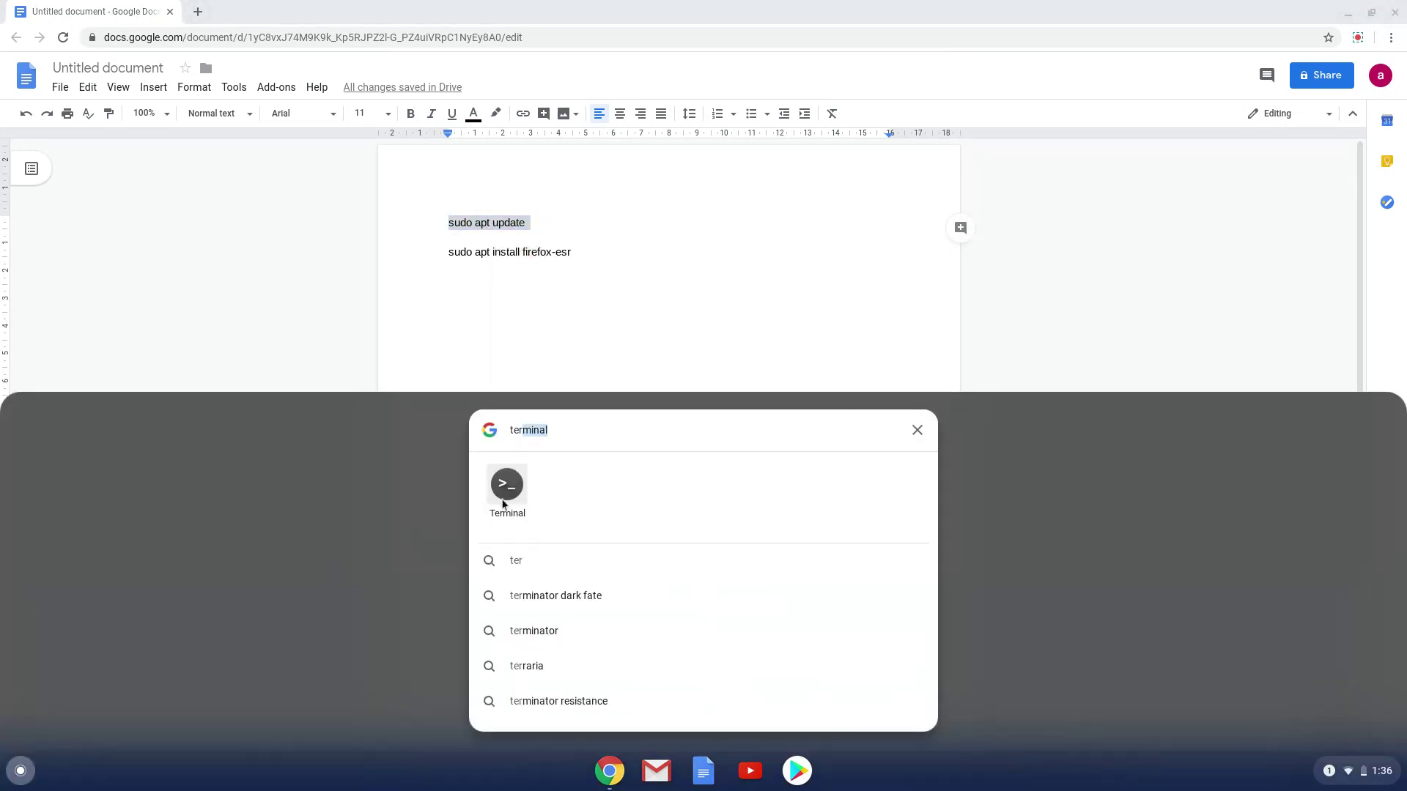
Run 'sudo apt update' in the Linux Terminal, then minimize it.
left_click(507, 490)
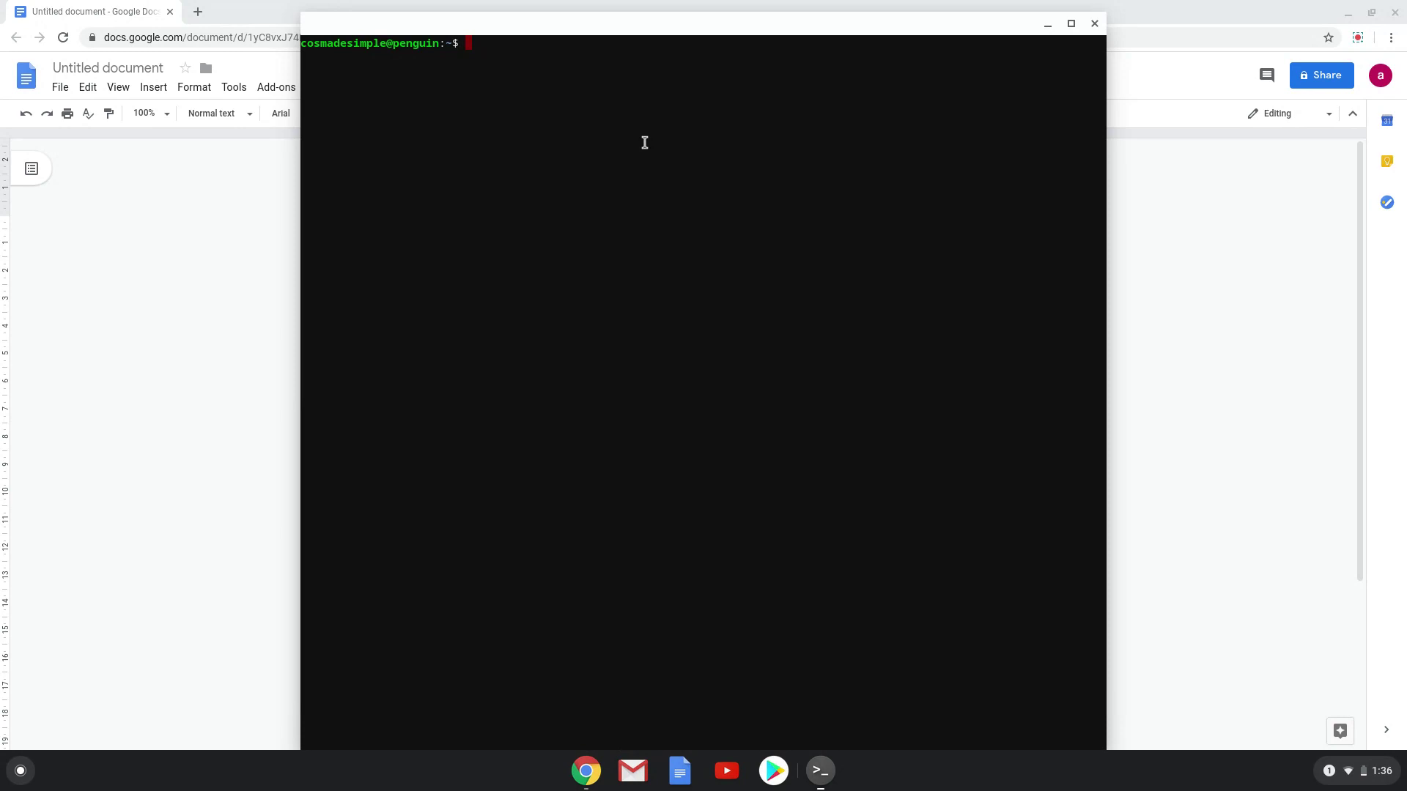
type("sudo apt update")
key("Return")
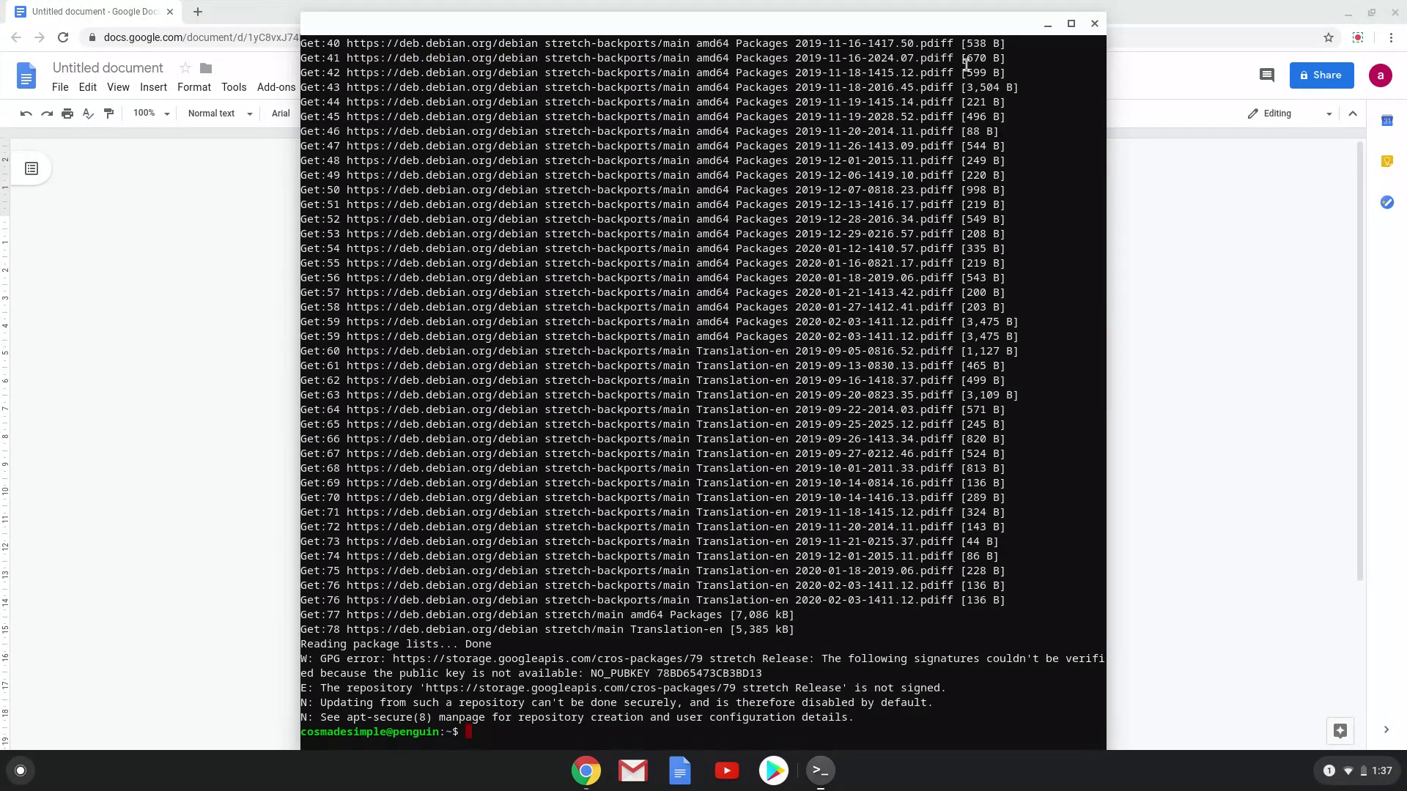
left_click(1048, 23)
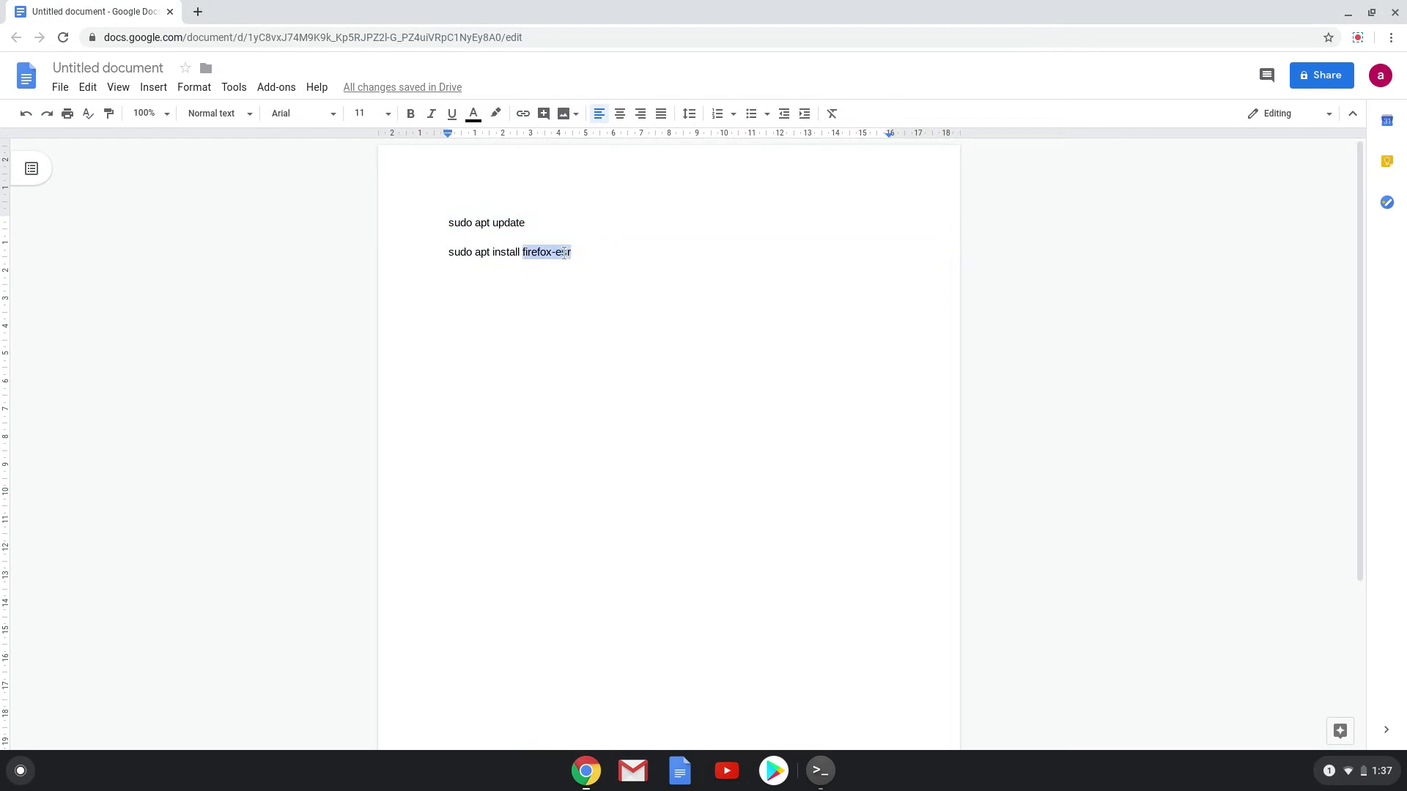
Copy the 'sudo apt install firefox-esr' line from Docs and restore Terminal.
triple_click(563, 251)
right_click(564, 252)
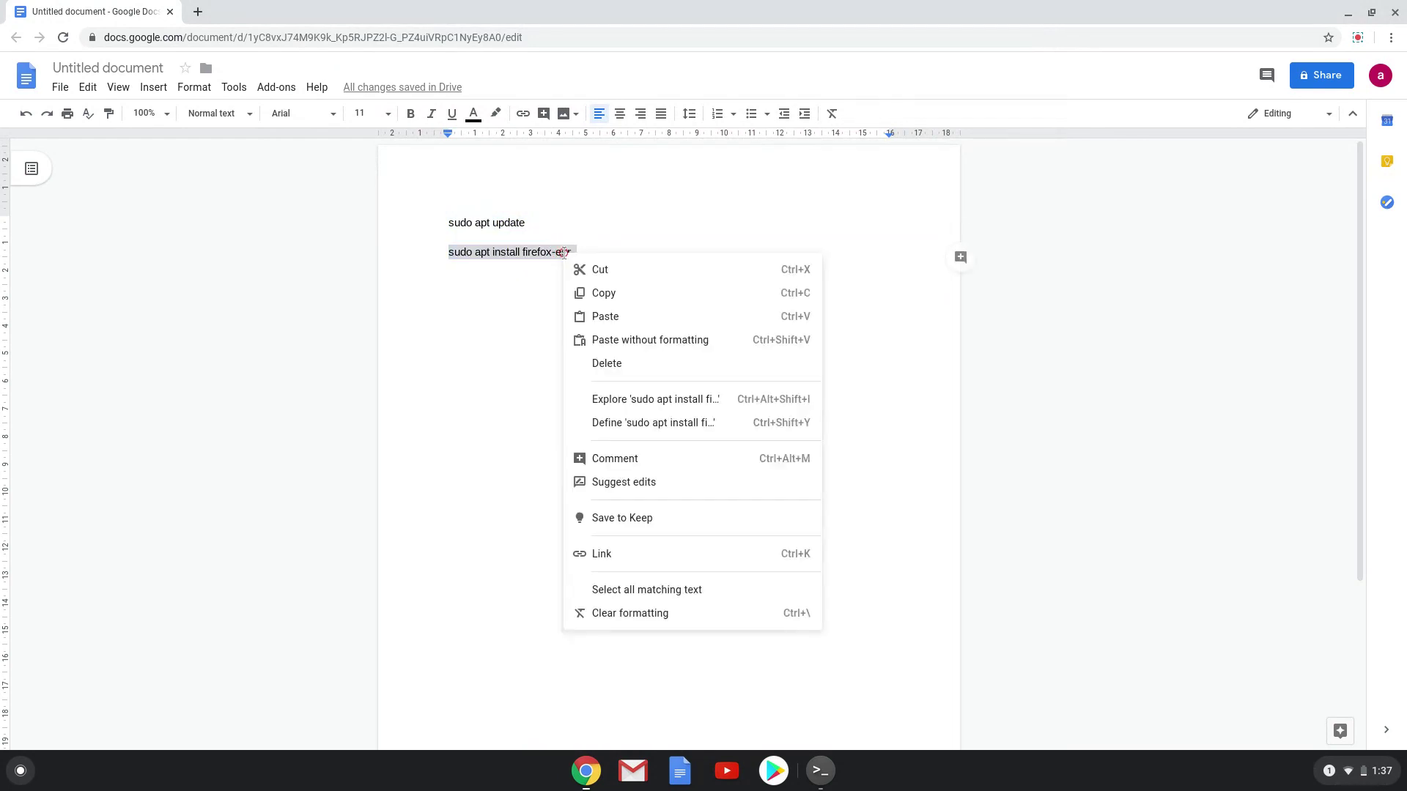
left_click(600, 295)
left_click(823, 771)
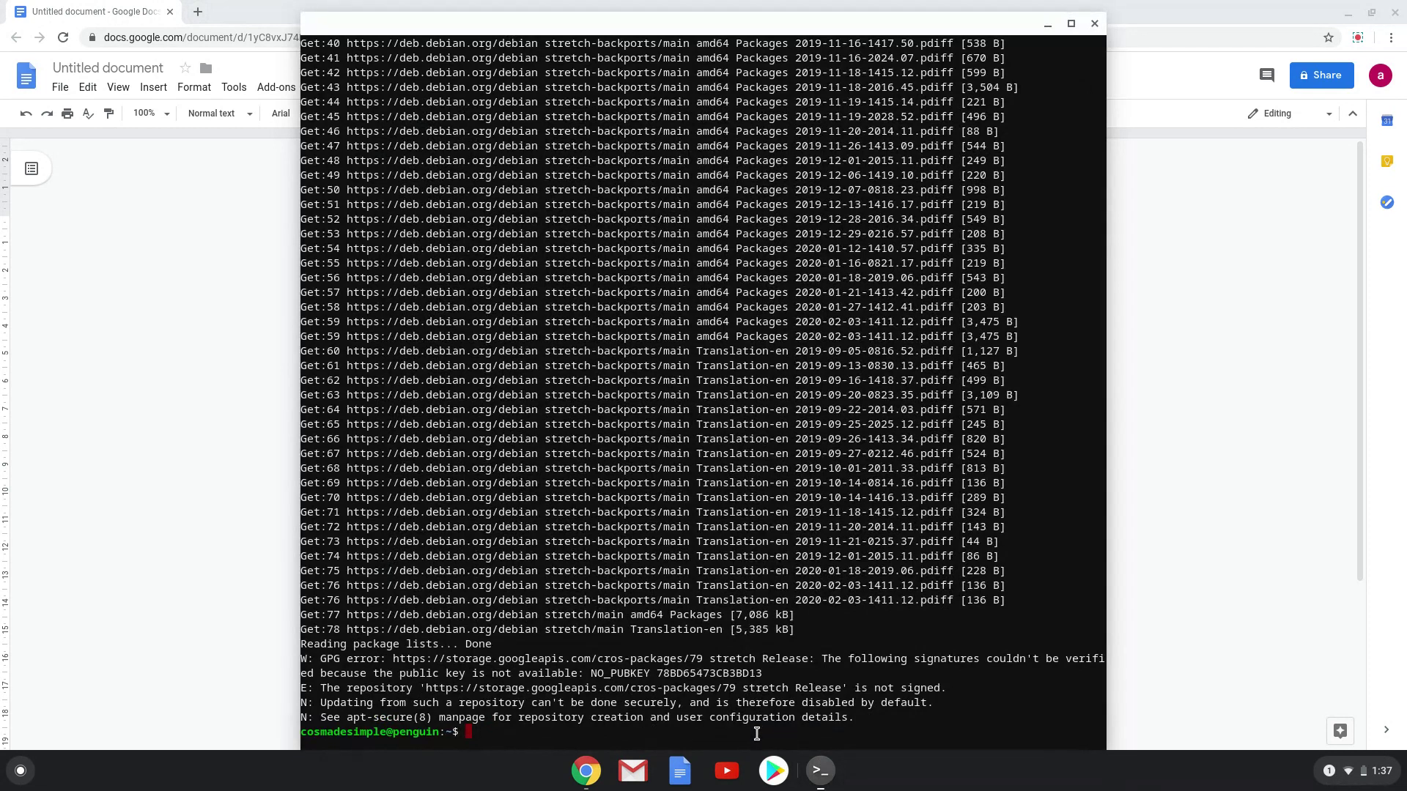
Paste and run 'sudo apt install firefox-esr', accepting the Y/n continue prompt.
key("ctrl+shift+v")
key("Return")
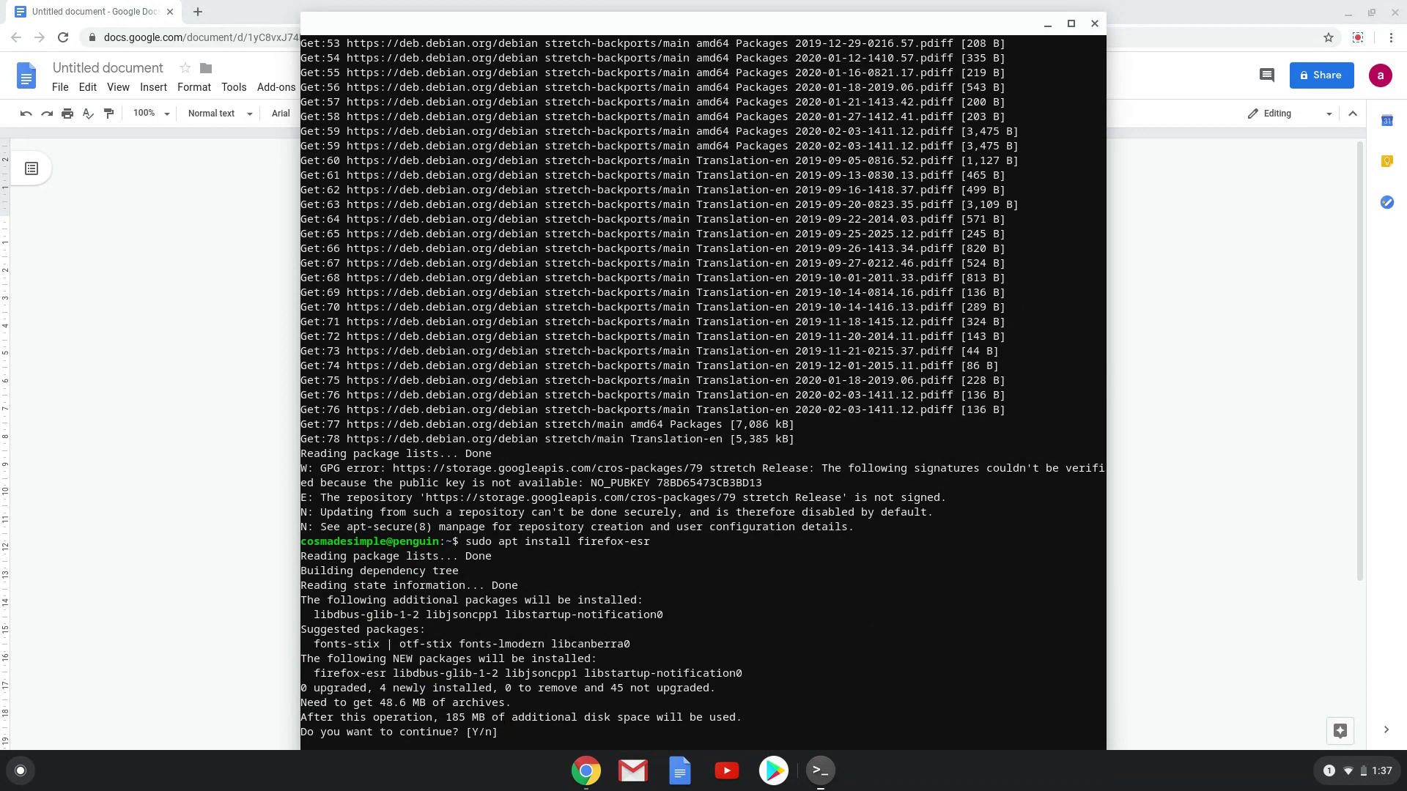
key("Return")
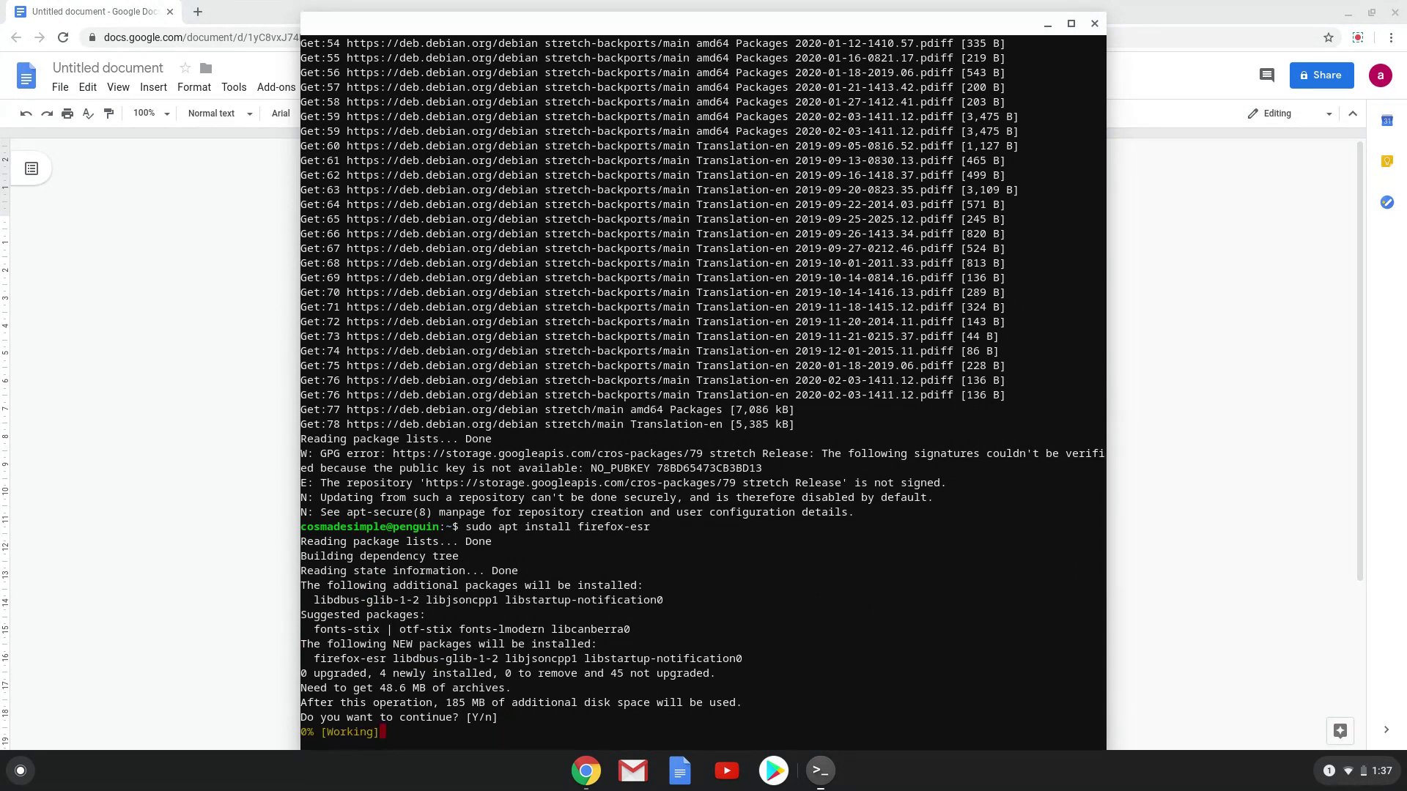